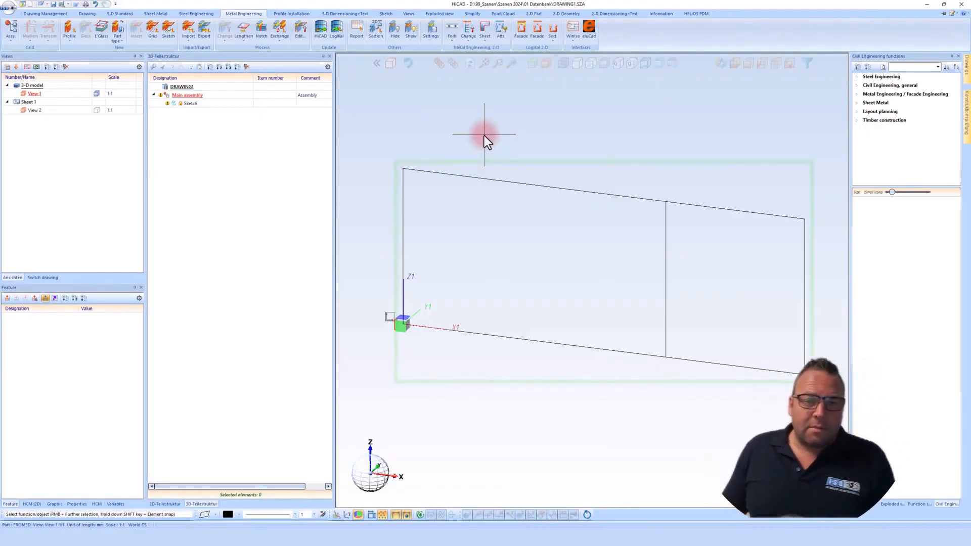
- Start a Logikal element from the 2600 x 1000 window sketch, with the sketch deleted on exit and a new project created
double_click(524, 185)
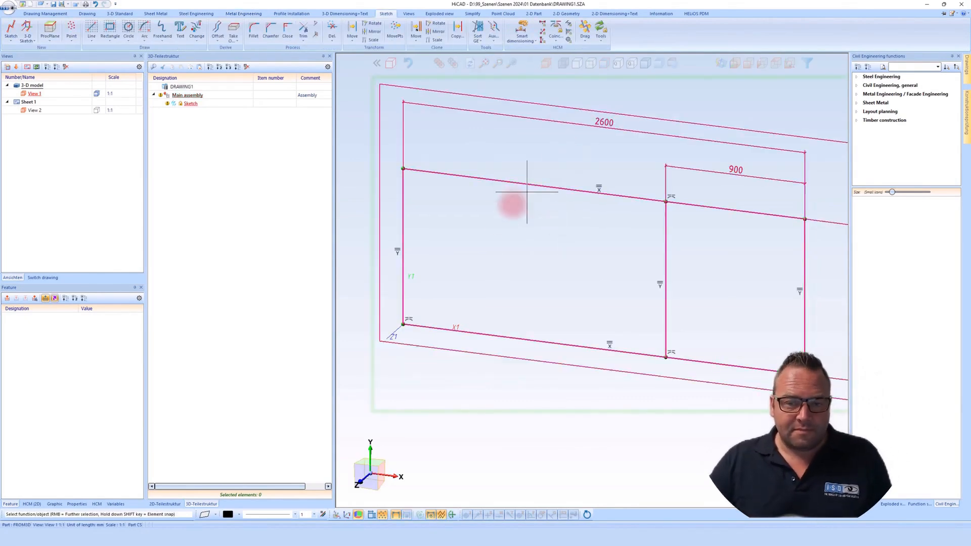
scroll(511, 262, "down", 2)
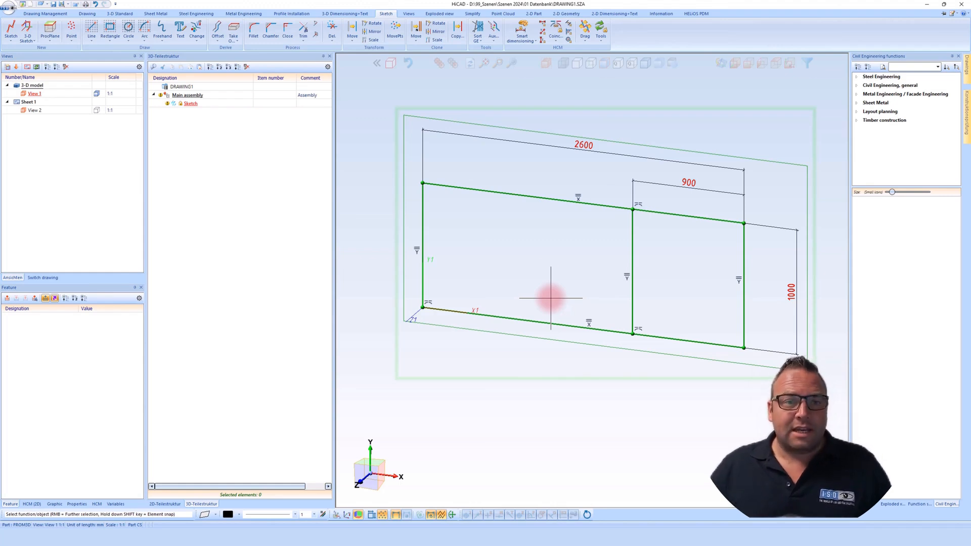
left_click(245, 11)
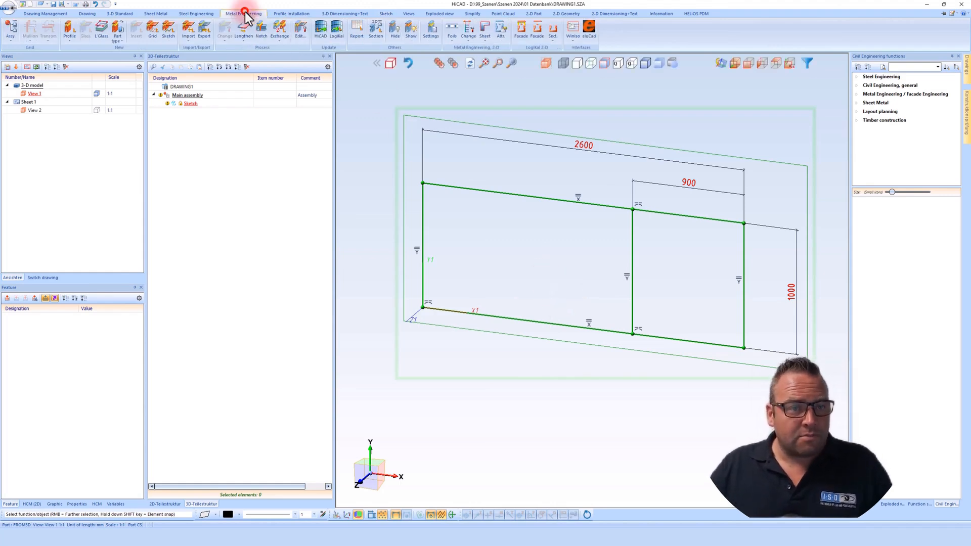
left_click(444, 115)
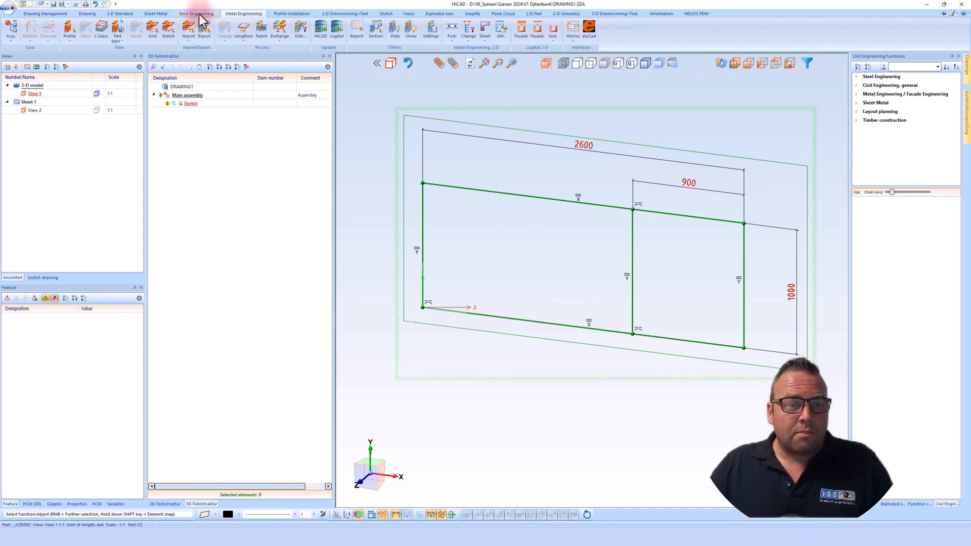
left_click(166, 32)
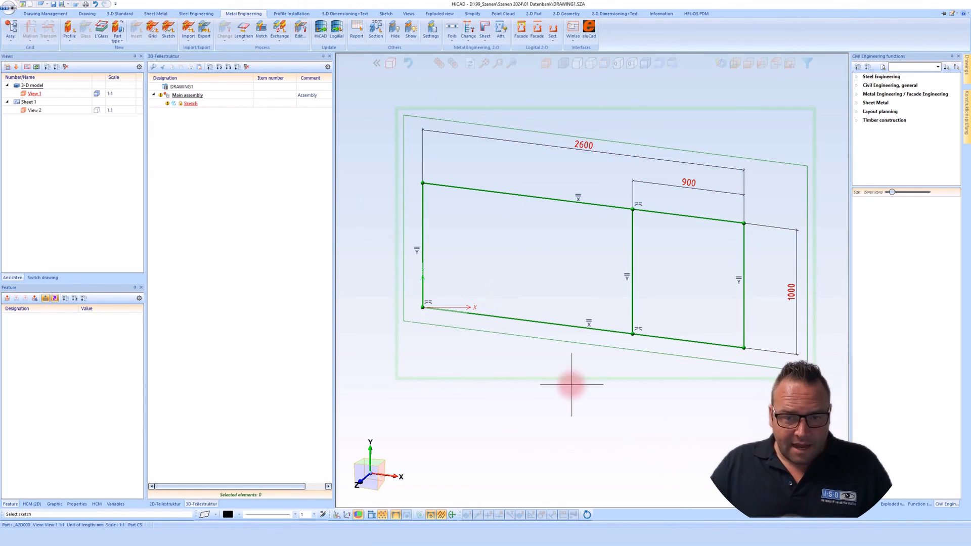
left_click(523, 324)
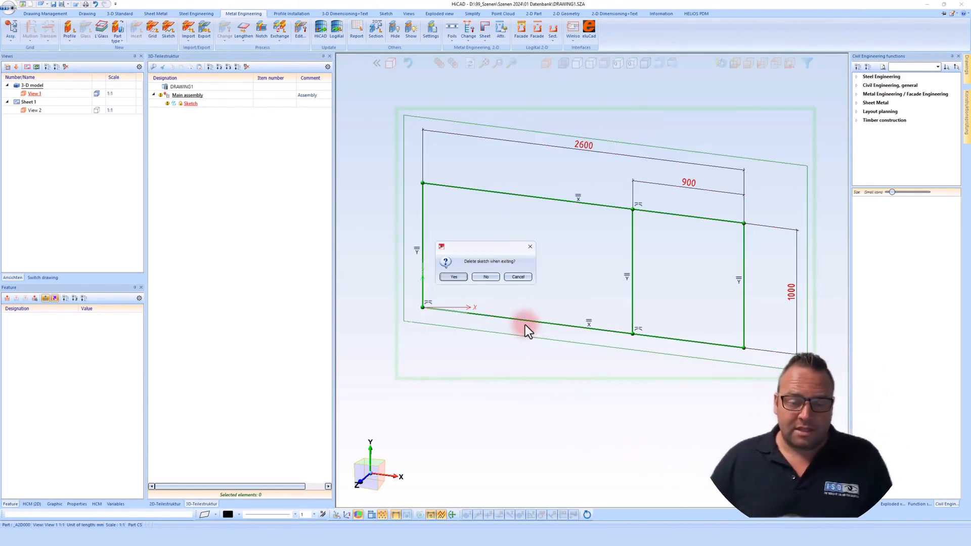
left_click(456, 277)
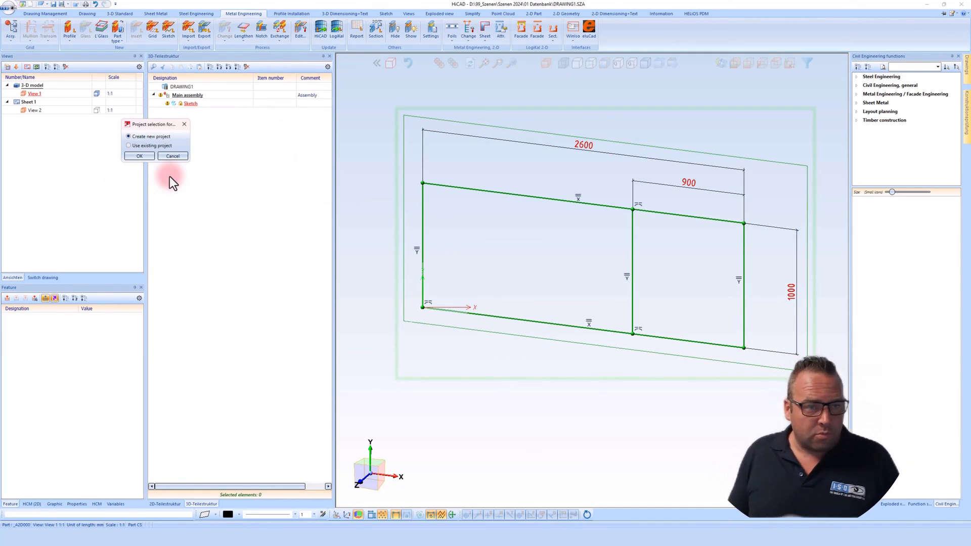
left_click(140, 157)
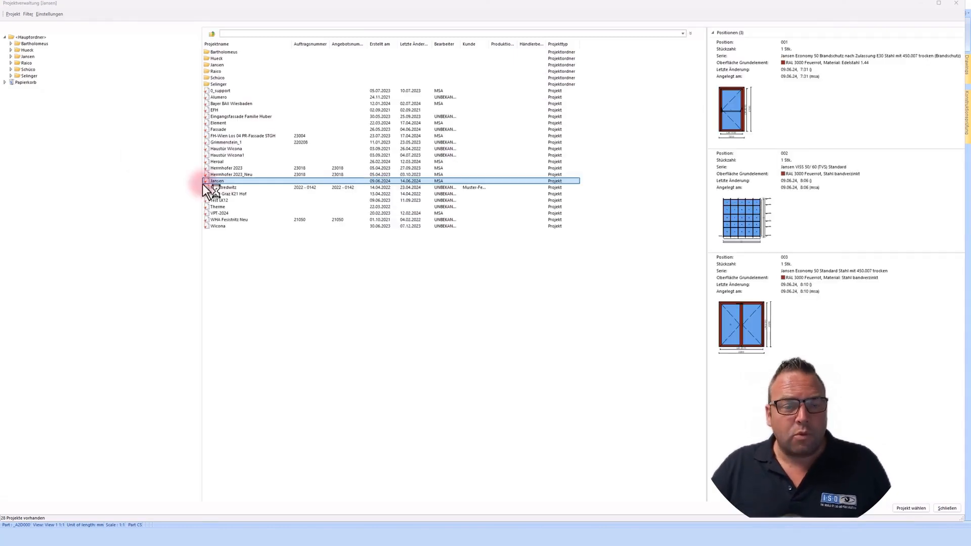
- Choose the Schüco Skizze project in the Schüco folder and create a position with the Schüco AWS 75.SI+ optimized series
double_click(223, 79)
left_click(238, 59)
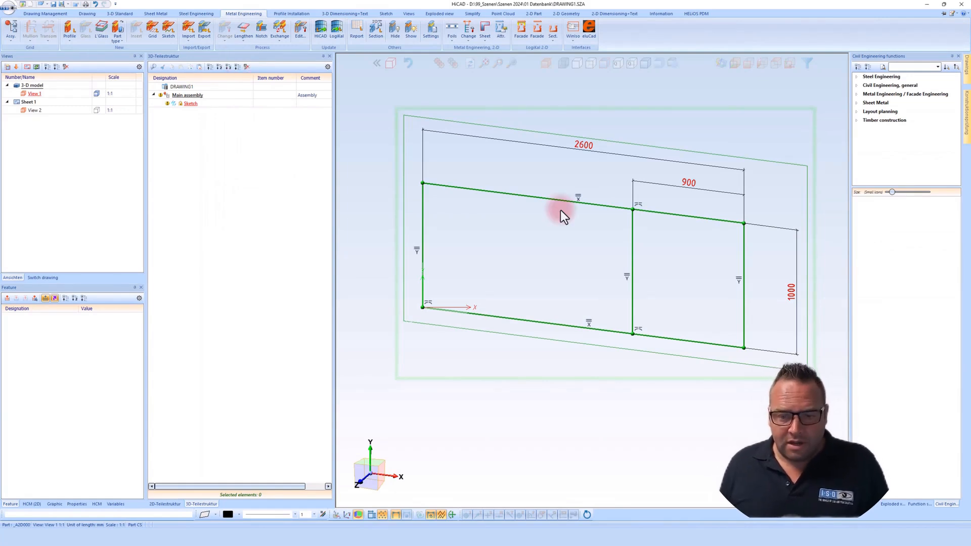
left_click_drag(970, 212, 478, 211)
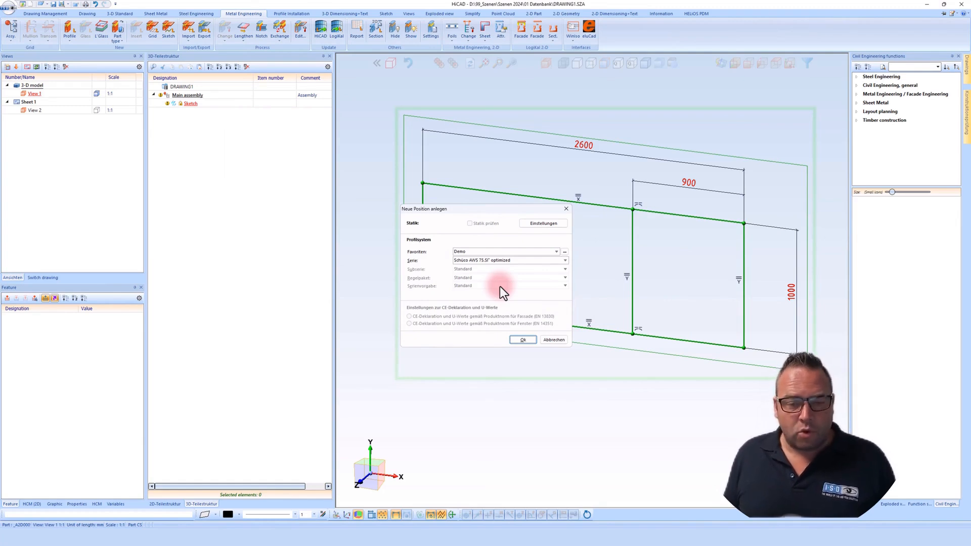
left_click(523, 340)
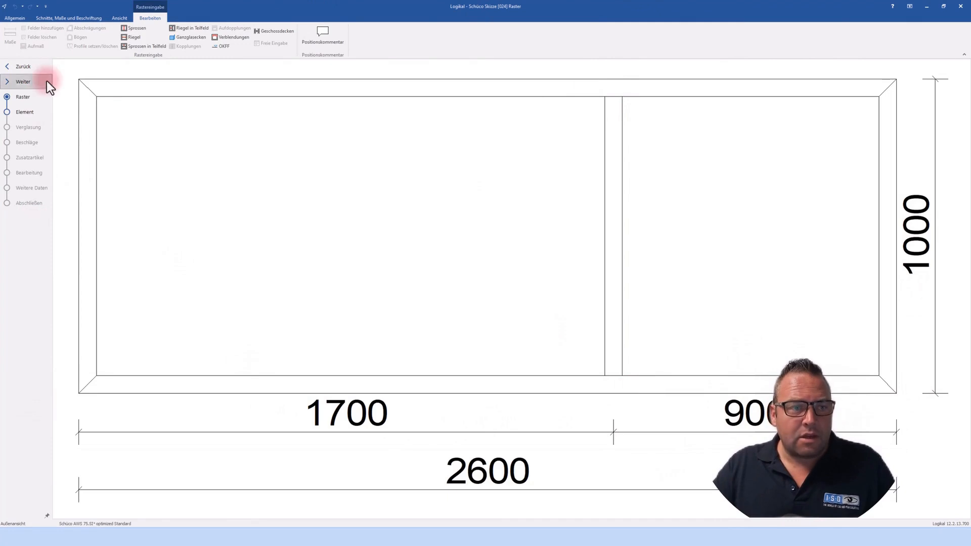
- Accept the grid and fill both fields with fixed glazing inserted from the inside
left_click(22, 83)
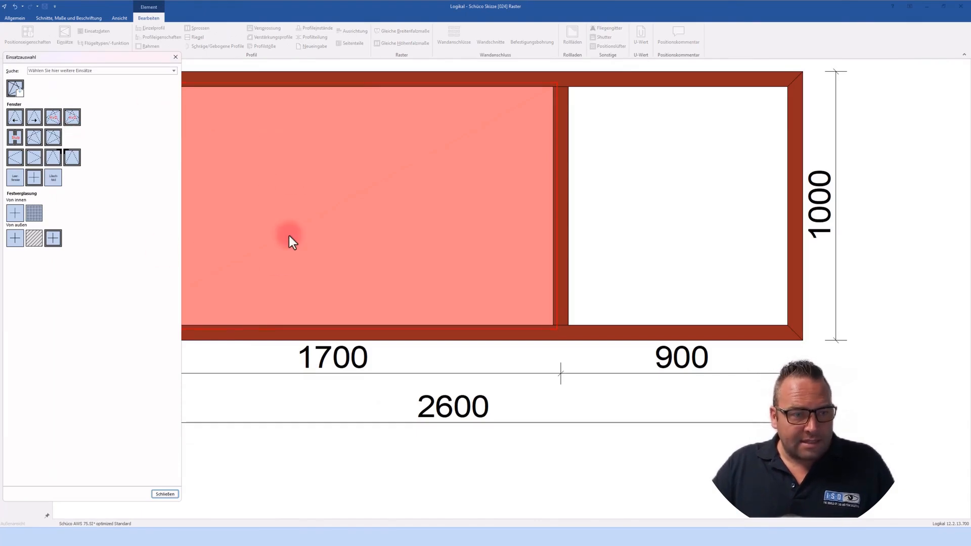
left_click(15, 215)
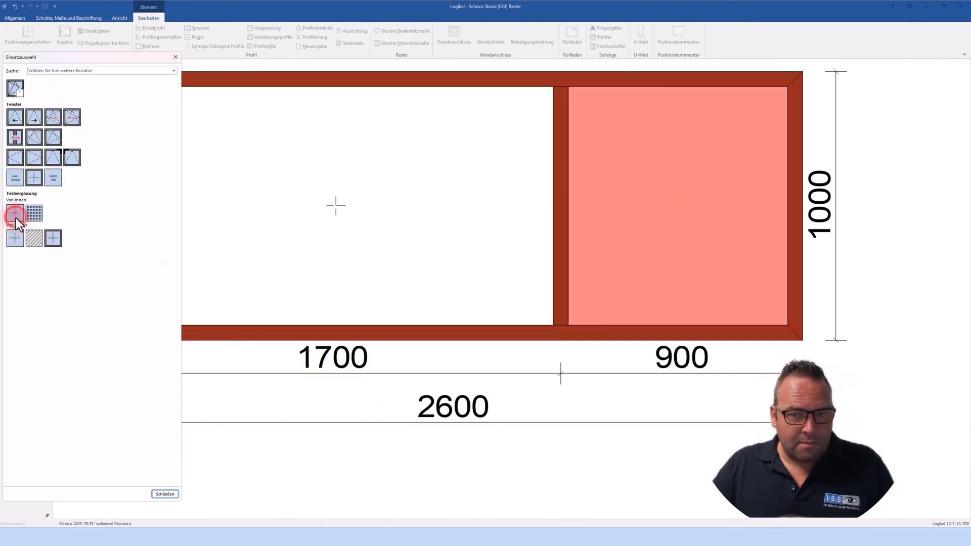
left_click(16, 218)
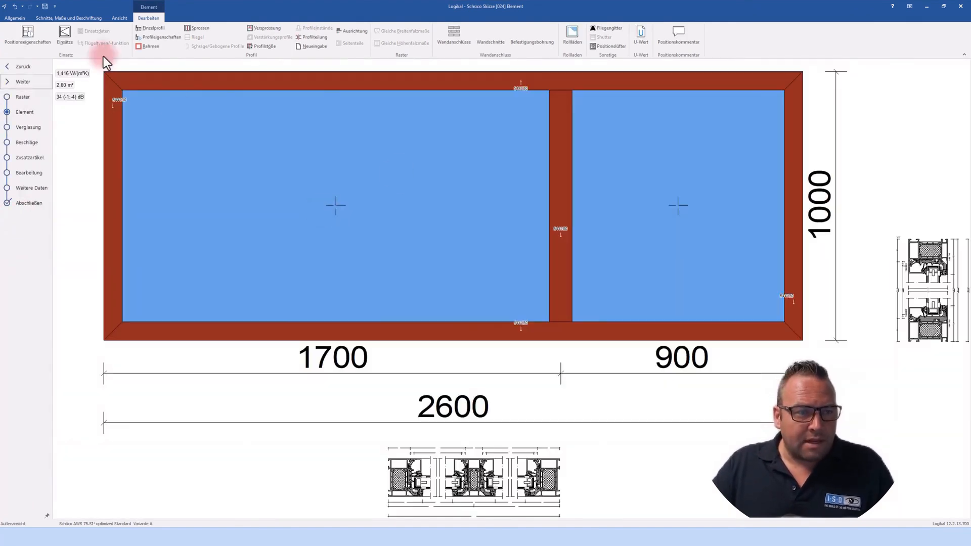
- Replace the fixed glazing in the 900 mm wide field with a tilt-and-turn window sash
left_click(71, 38)
left_click(412, 243)
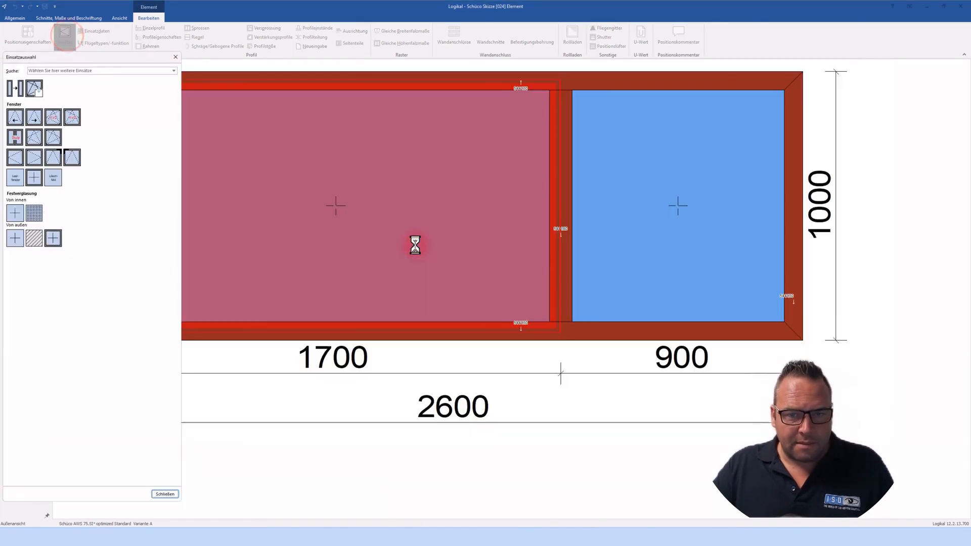
left_click(711, 212)
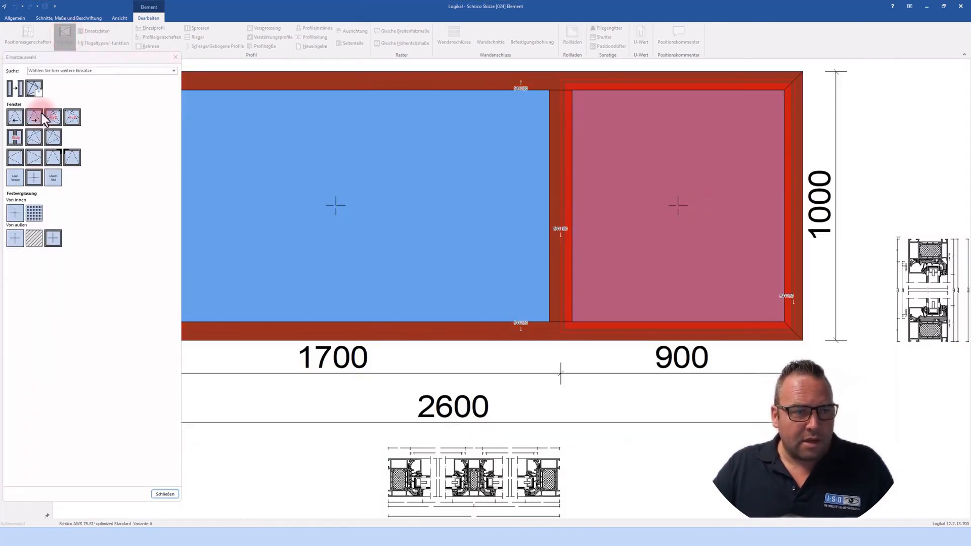
left_click(40, 143)
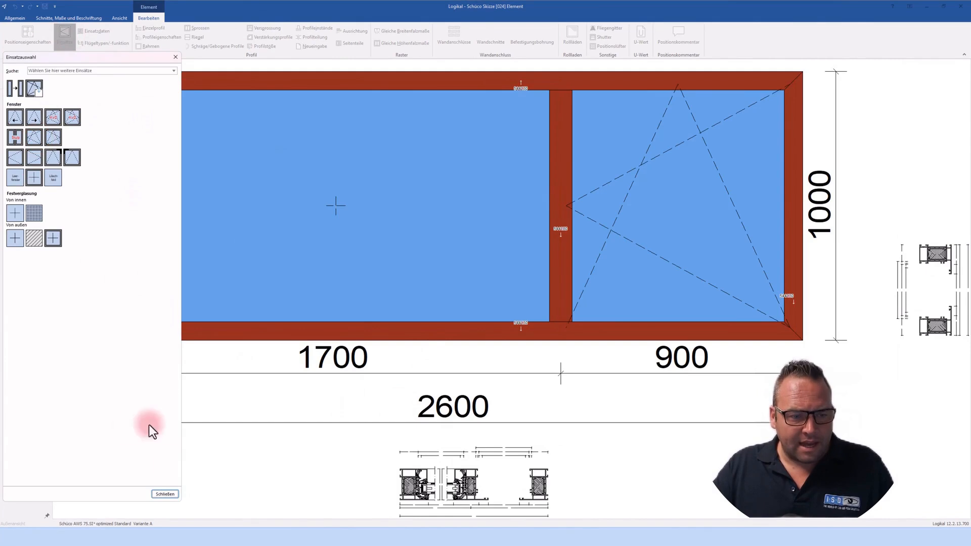
left_click(165, 494)
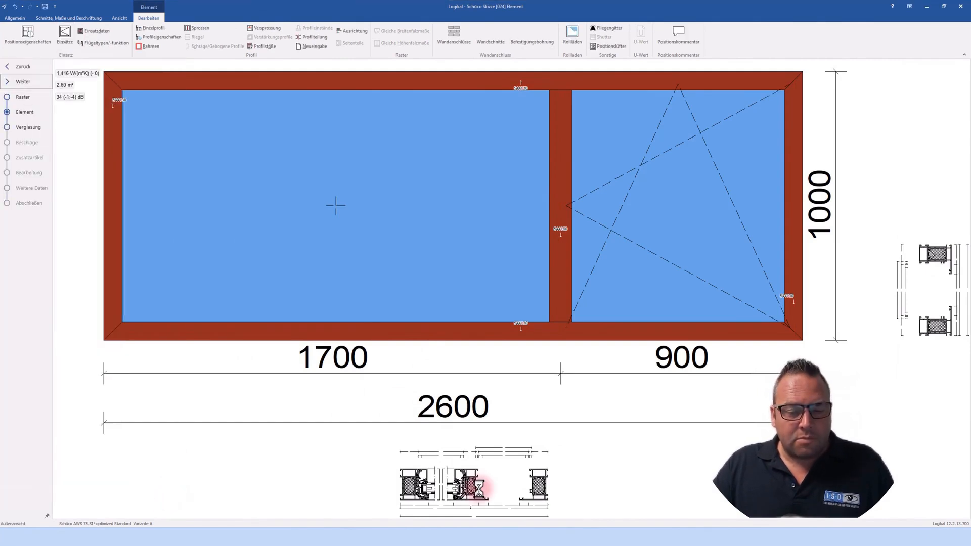
left_click(531, 420)
left_click(15, 88)
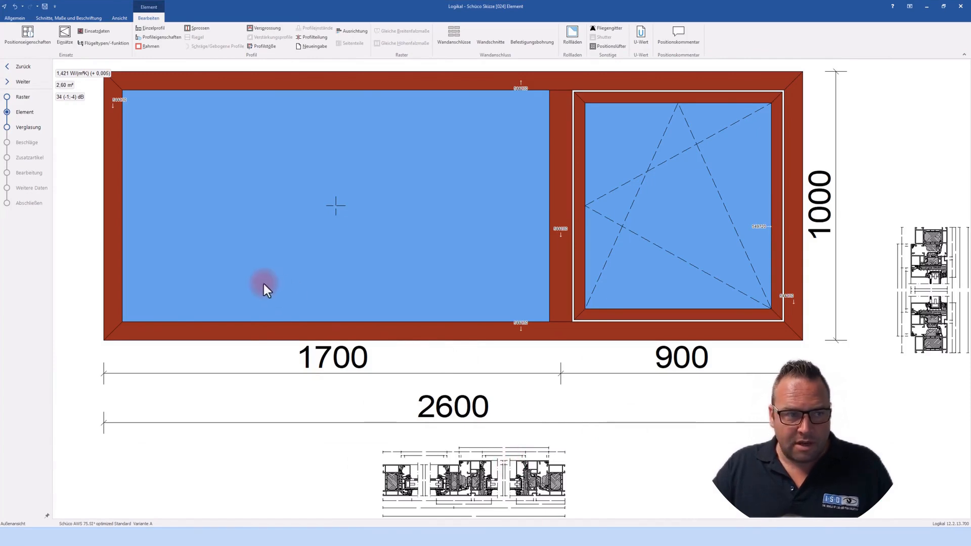
- Apply 26 mm Isolierglas, Wärmeschutz 1,1 glazing to the fixed field and the sash
left_click(28, 127)
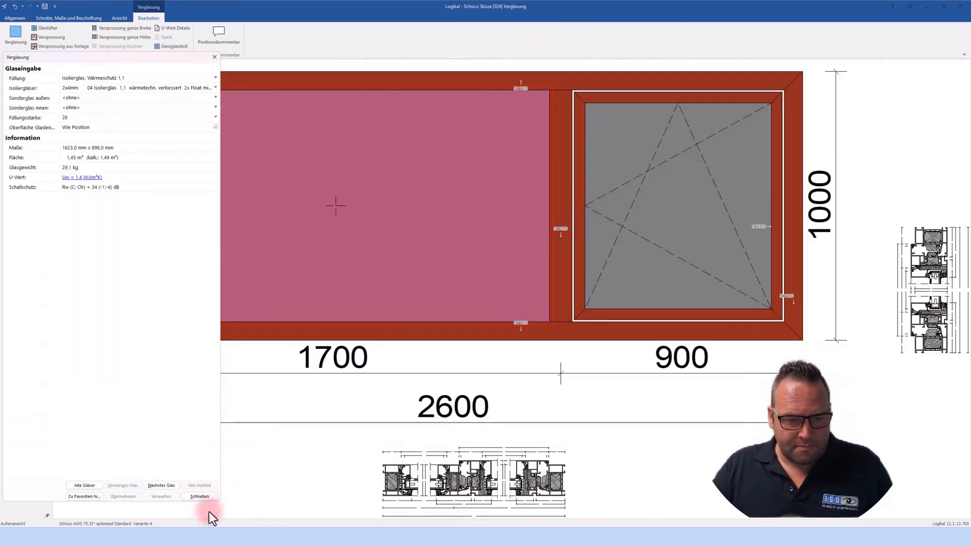
left_click(658, 256)
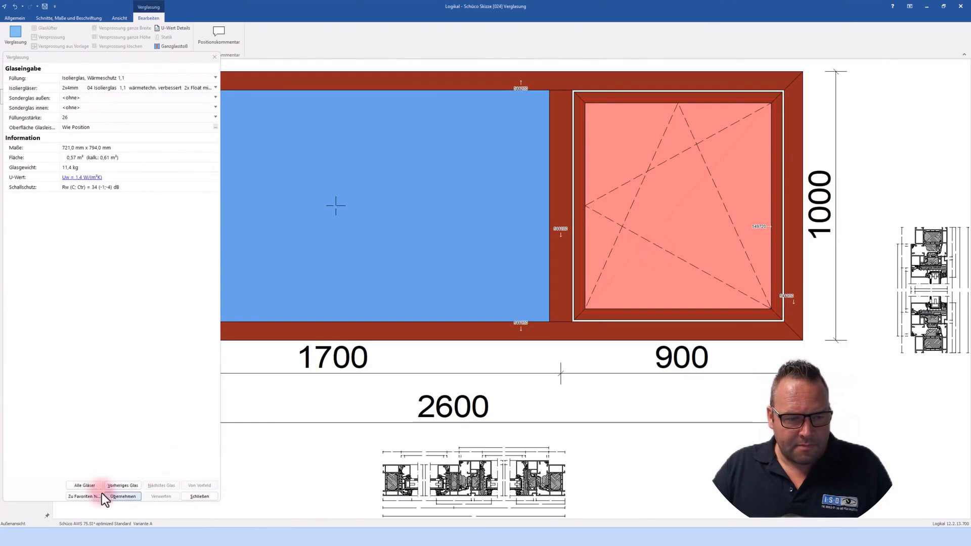
left_click(122, 506)
left_click(199, 497)
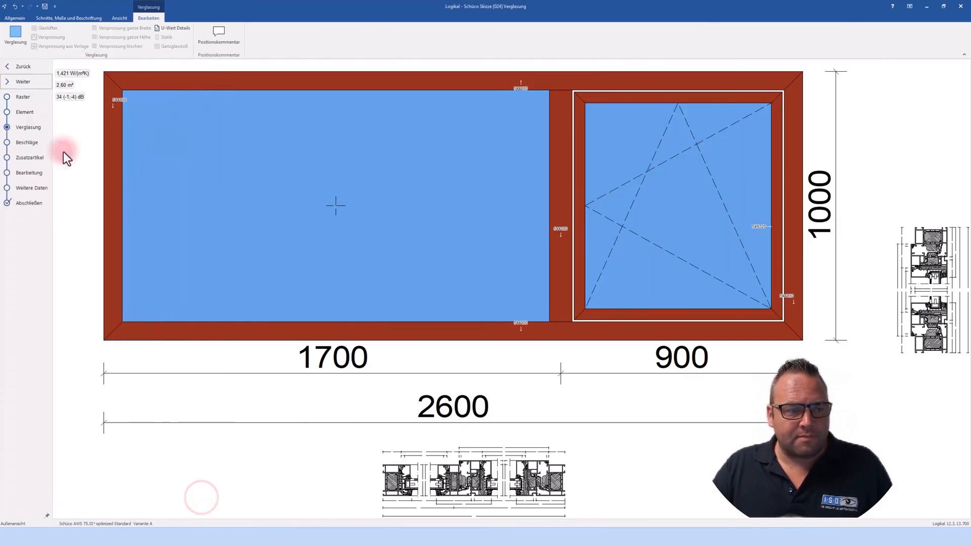
- Complete and save the position, and insert it into HiCAD with all processings and the top assembly named by project name + position
left_click(33, 207)
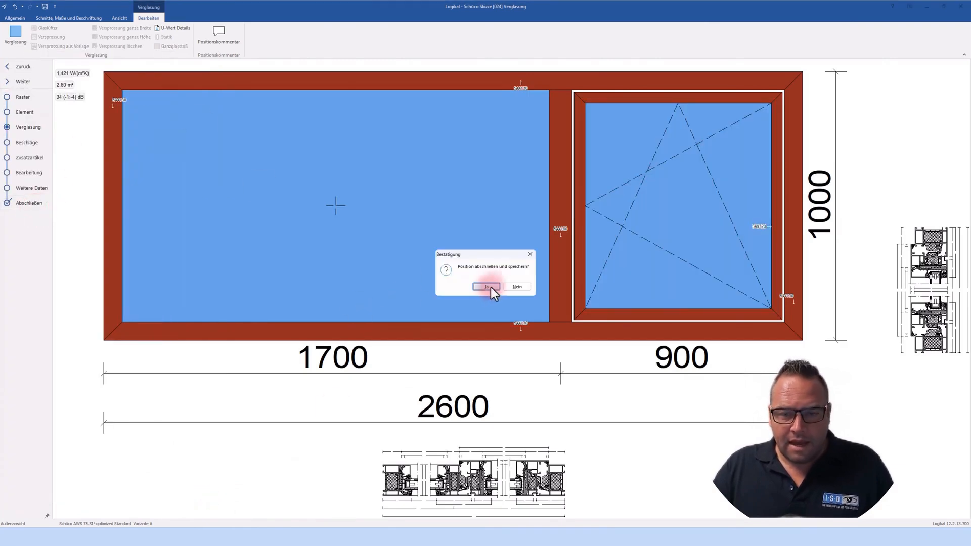
left_click(495, 286)
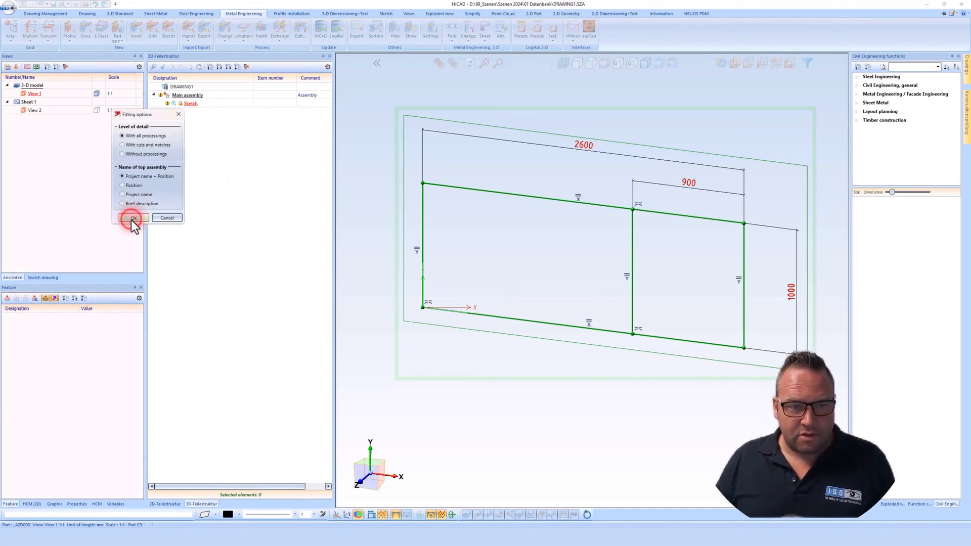
left_click(131, 218)
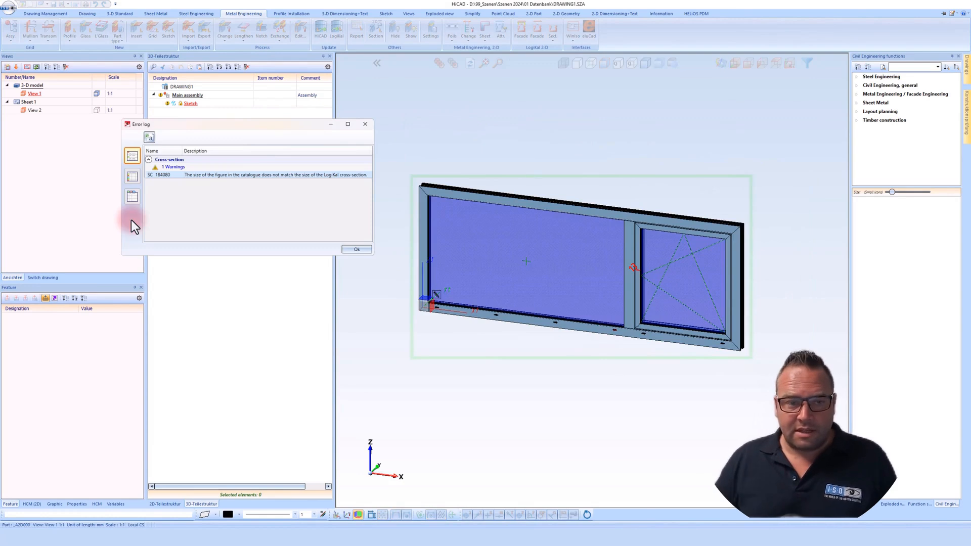
left_click(359, 250)
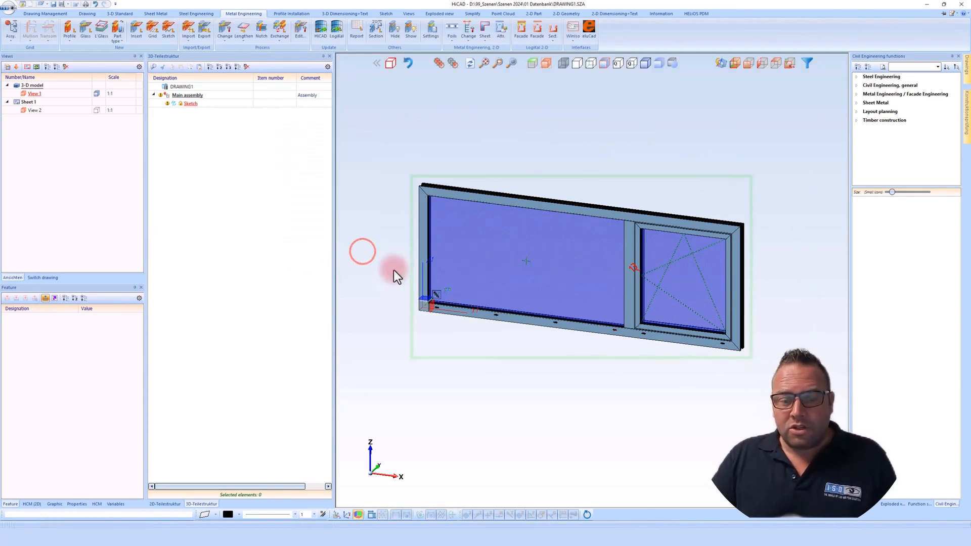
- Show the window element from the front and create a horizontal sectional view through it, placed below the original view
left_click(748, 64)
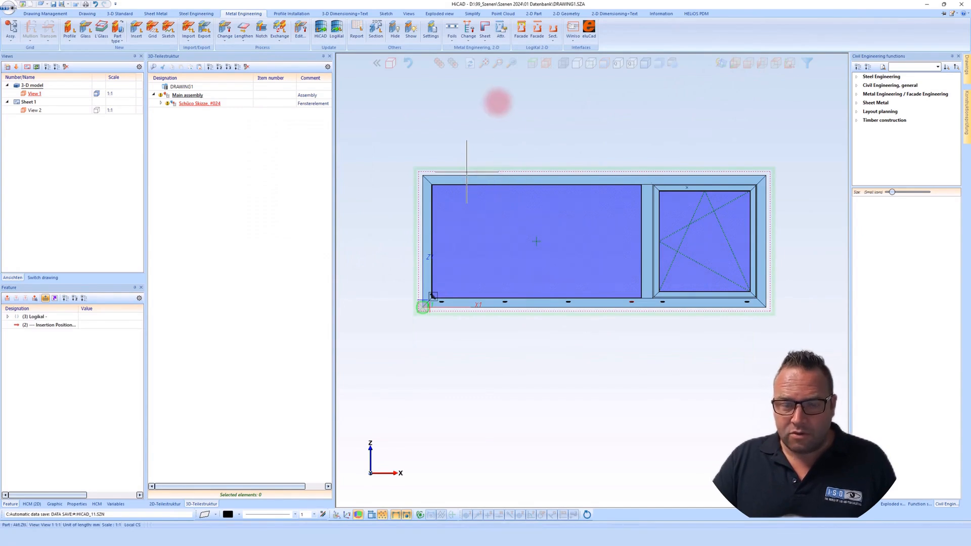
right_click(498, 103)
left_click(583, 130)
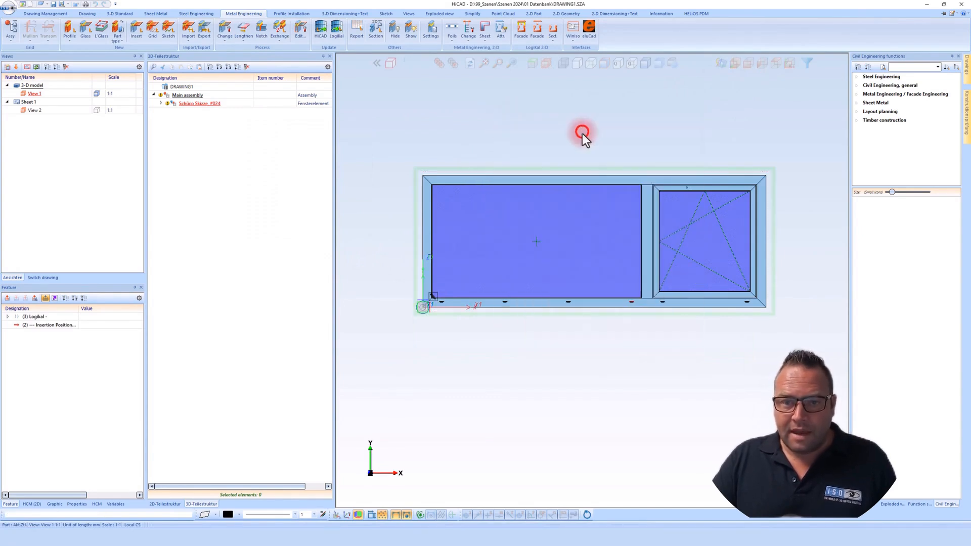
left_click(373, 241)
left_click(109, 282)
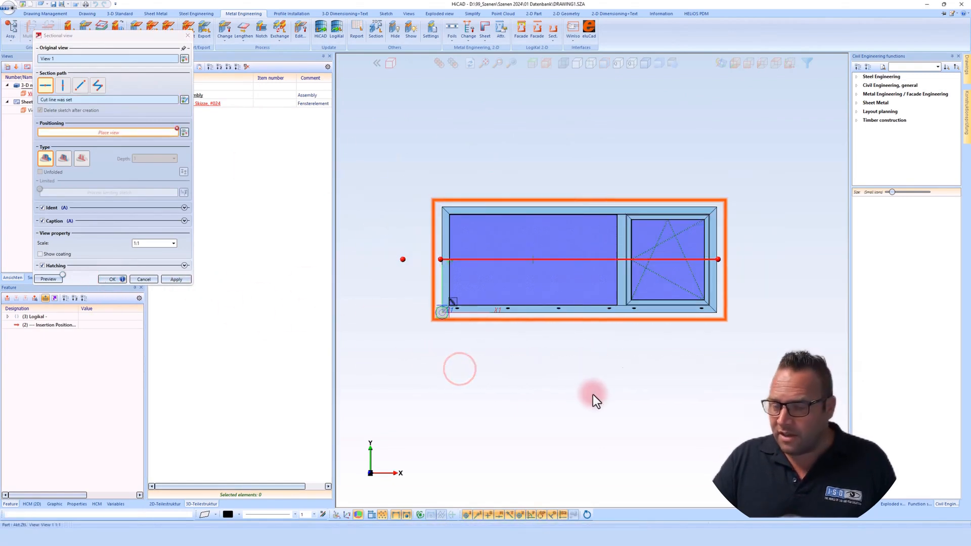
left_click(505, 378)
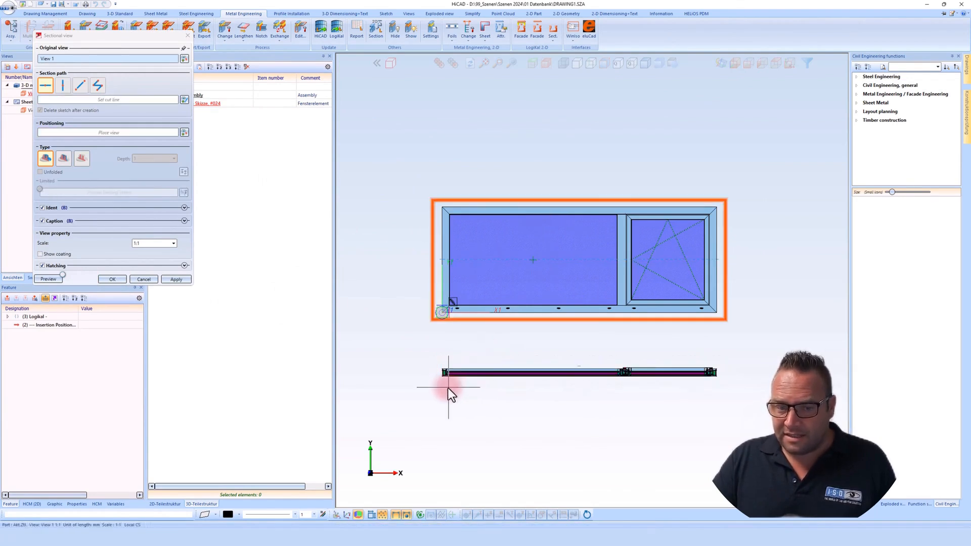
- Switch the new sectional view from shaded display to a hidden-line representation of the profiles
scroll(445, 386, "up", 3)
scroll(499, 375, "up", 3)
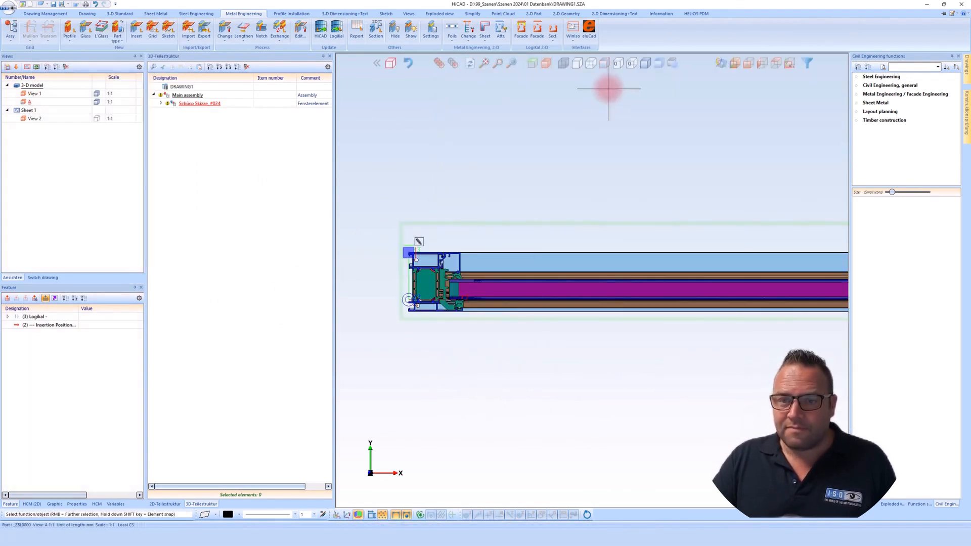
left_click(580, 68)
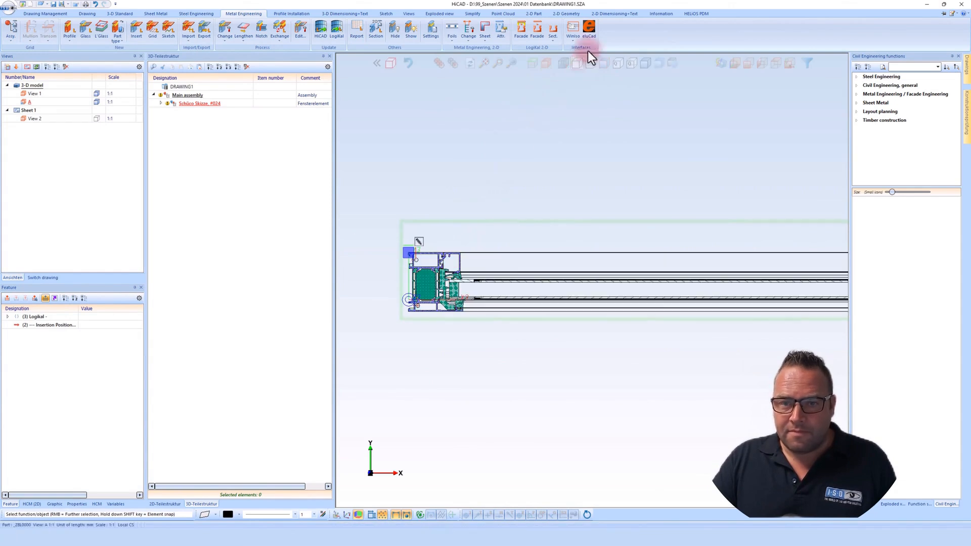
scroll(401, 191, "up", 3)
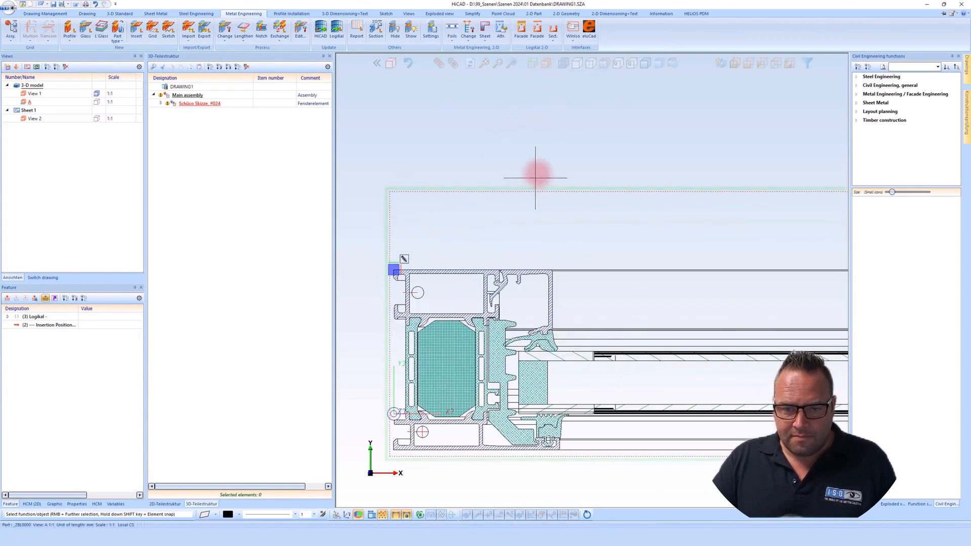